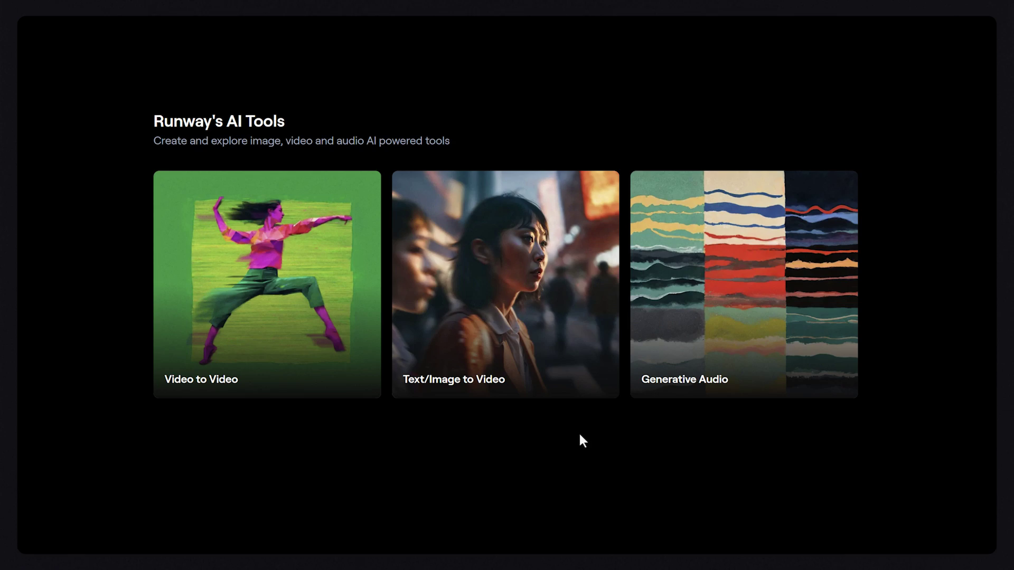
# Open the Text/Image to Video card from Runway's AI Tools page.
pyautogui.moveTo(538, 324)
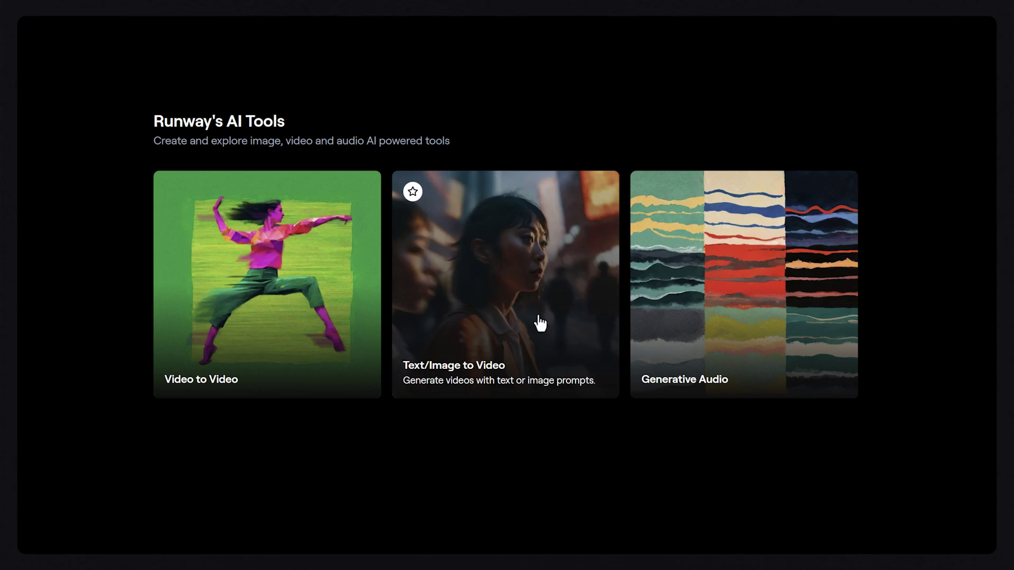
pyautogui.click(516, 281)
# Enter the prompt 'A man looking out at the ocean as a storm approaches' with Cine Lens style.
pyautogui.write('A')
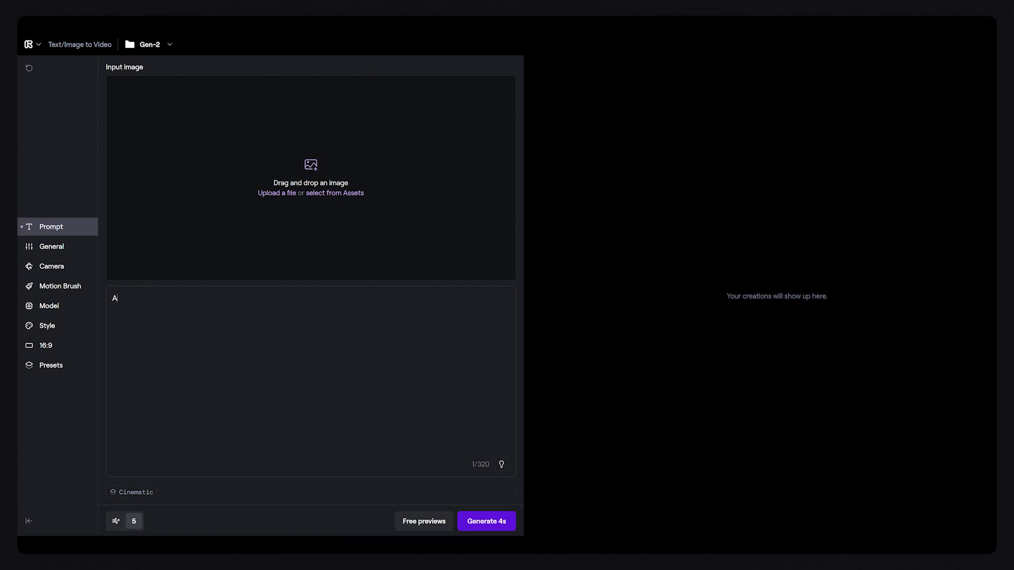
pyautogui.write(' man looking o')
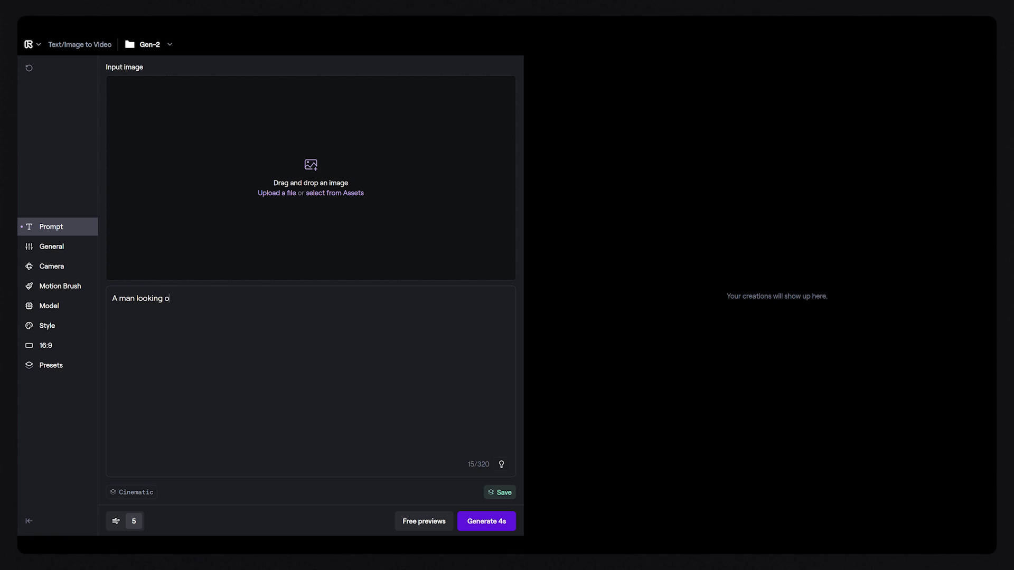
pyautogui.write('ut at the oc')
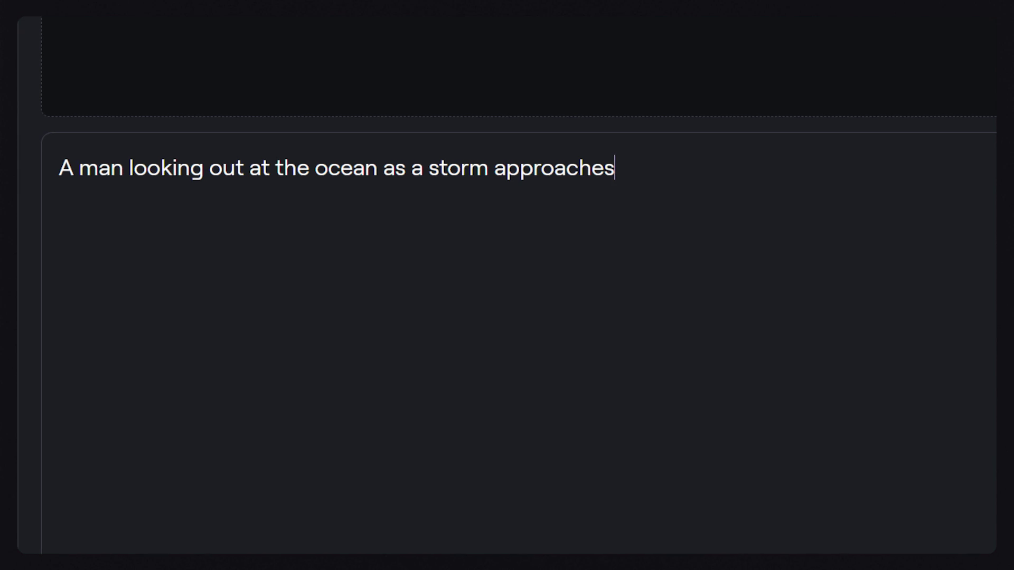
pyautogui.click(209, 290)
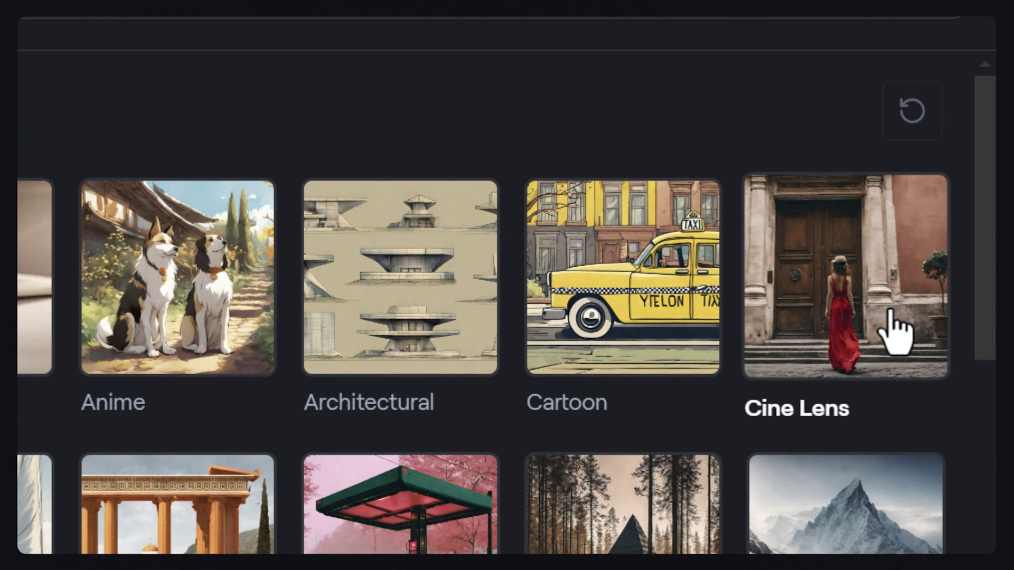
pyautogui.click(891, 315)
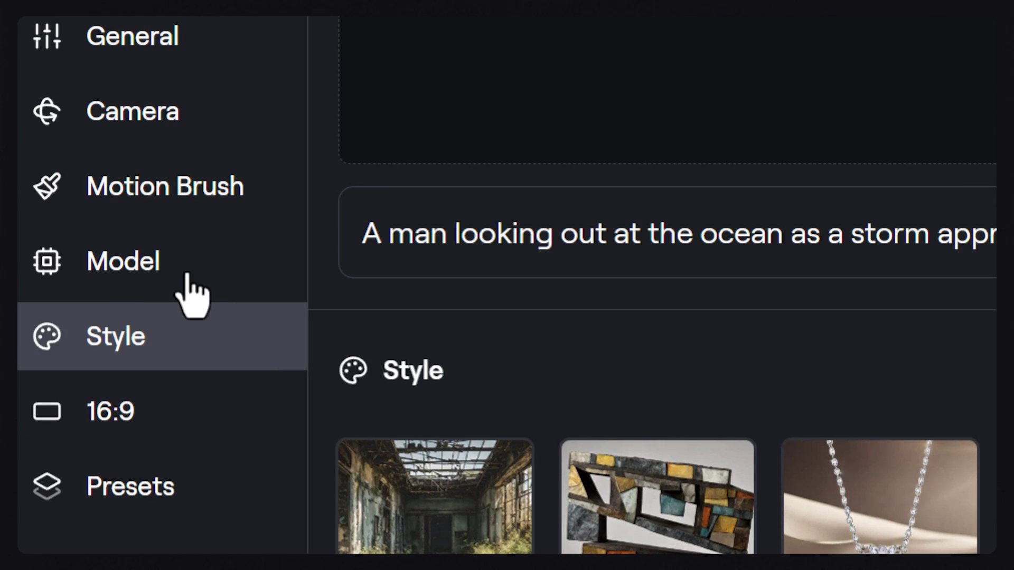
# Choose the SoCal model and set the aspect ratio to 4:3.
pyautogui.click(189, 283)
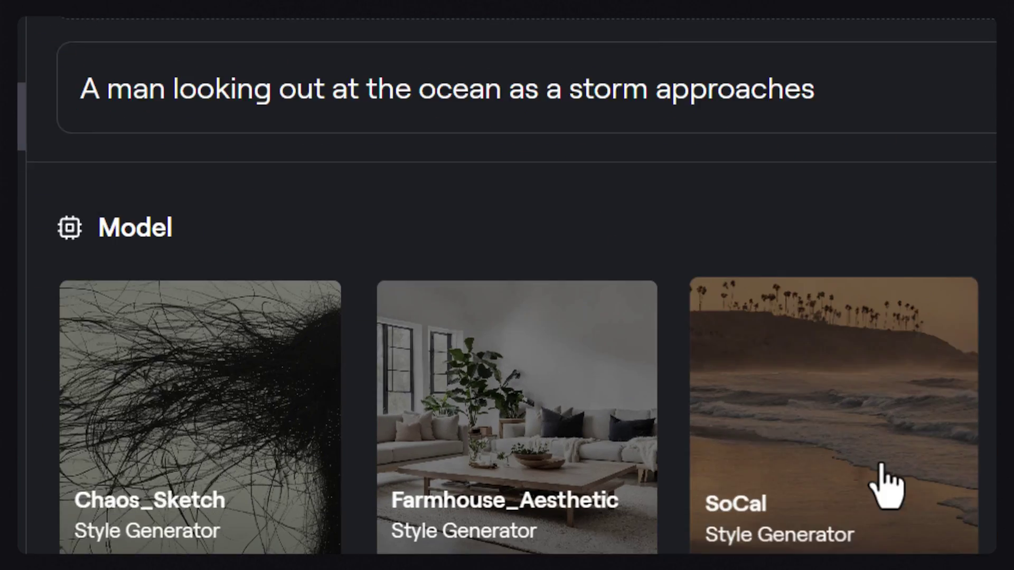
pyautogui.click(878, 487)
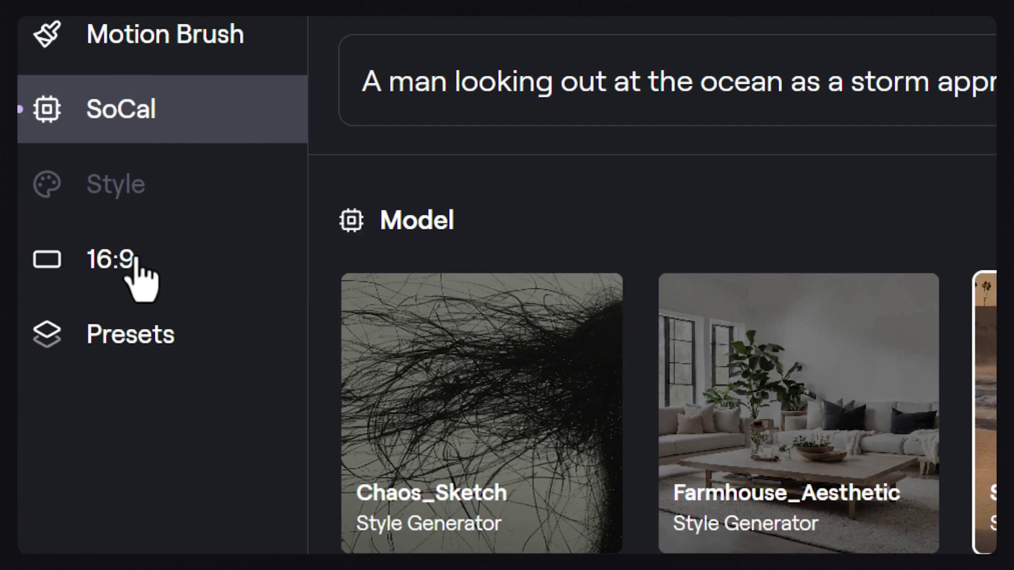
pyautogui.click(133, 260)
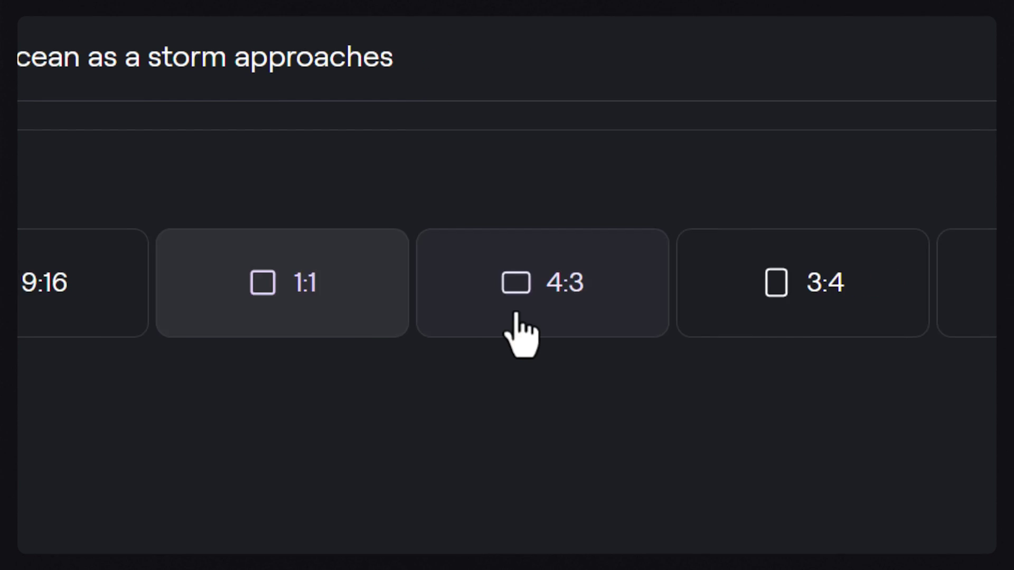
pyautogui.click(534, 314)
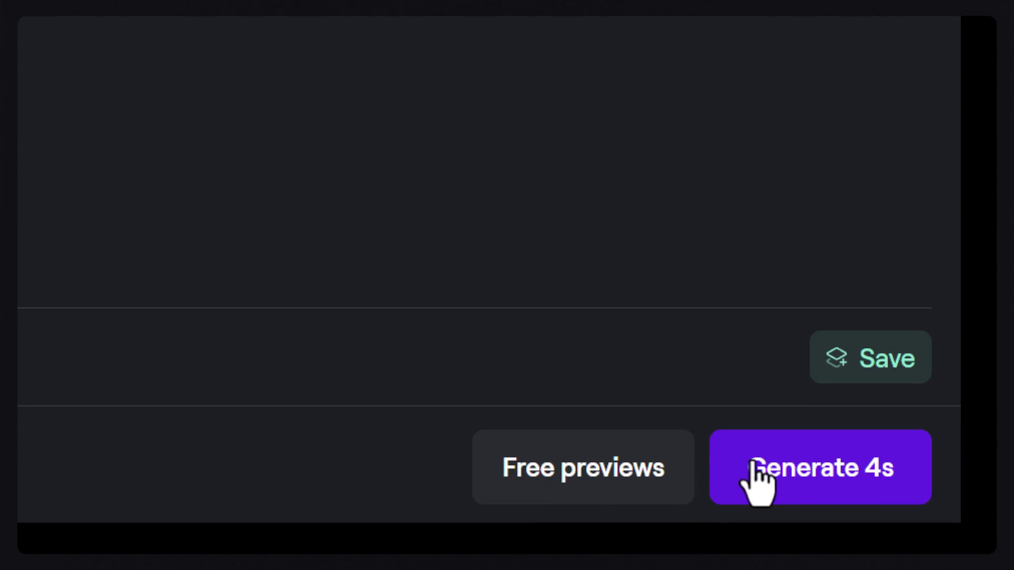
# Generate a 4-second clip and free previews, then use the first storm preview as input image.
pyautogui.click(756, 483)
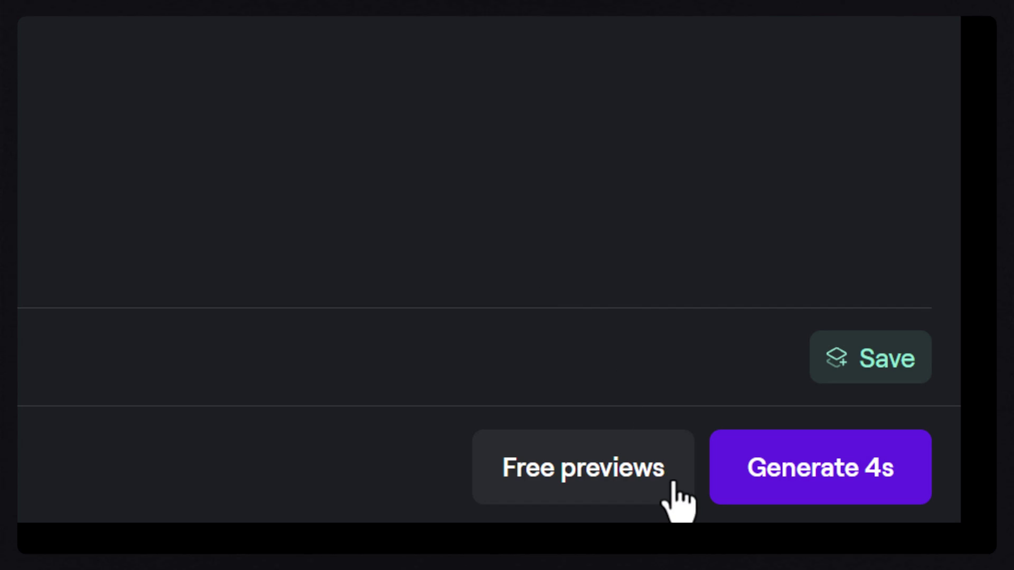
pyautogui.click(673, 484)
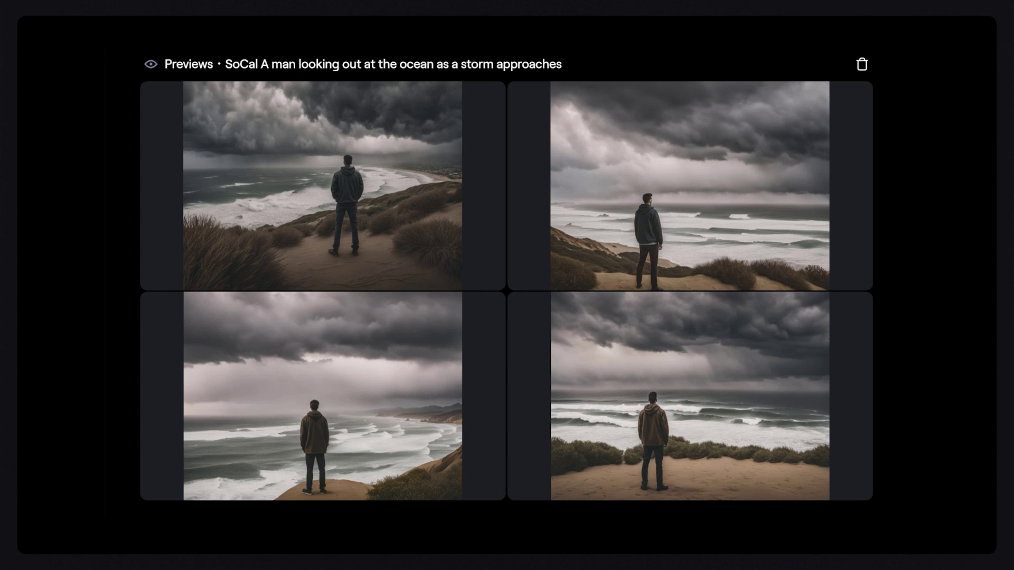
pyautogui.moveTo(395, 222)
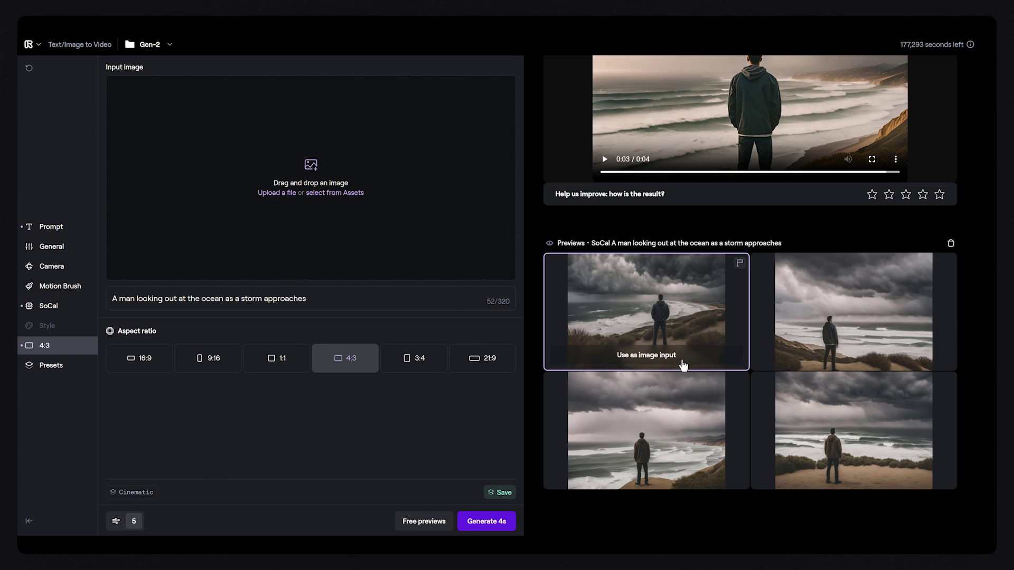
pyautogui.click(682, 362)
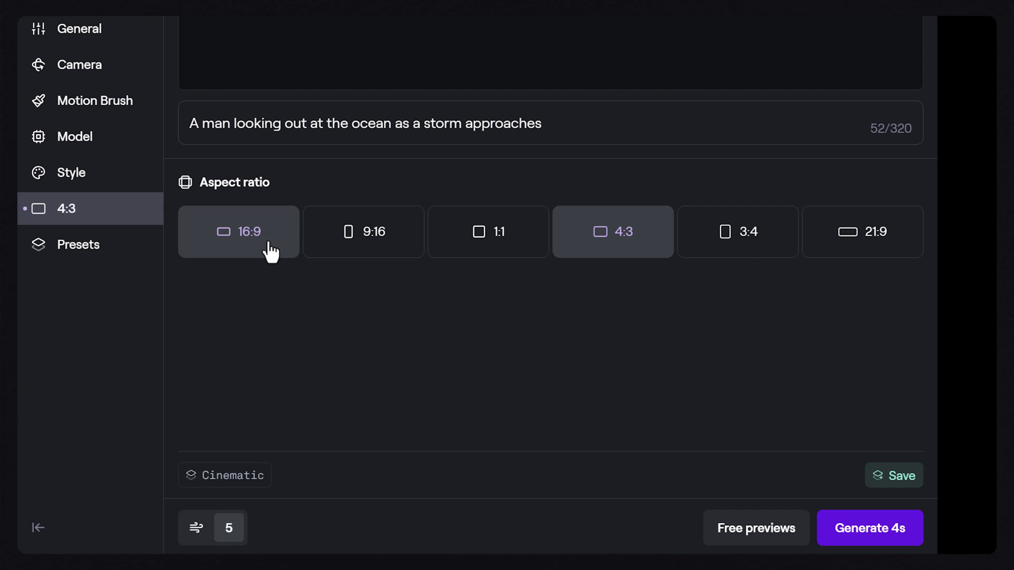
# Switch to 16:9 with Cine Lens style and use the crashing-waves preview as input image.
pyautogui.click(270, 247)
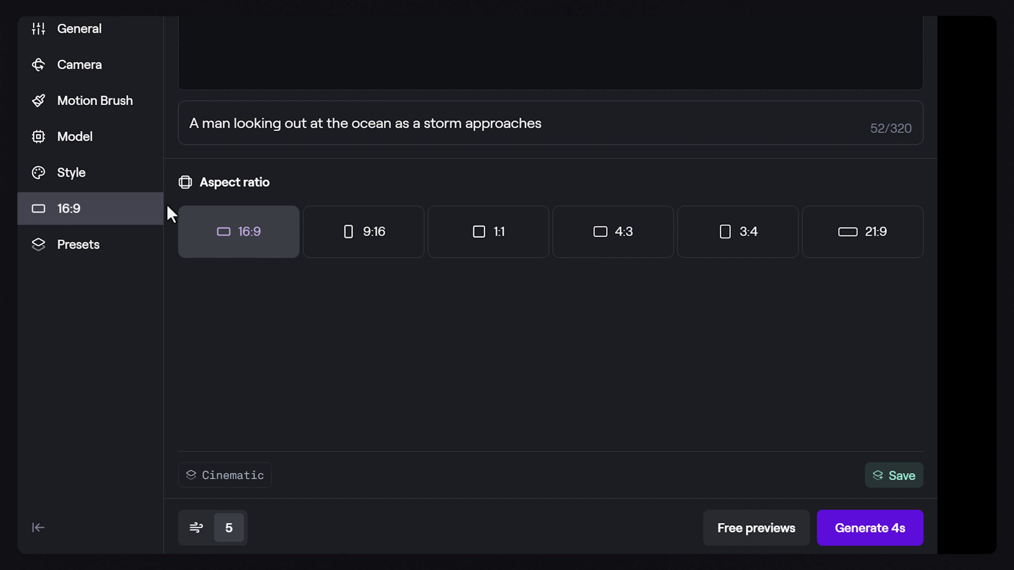
pyautogui.click(106, 182)
pyautogui.click(889, 294)
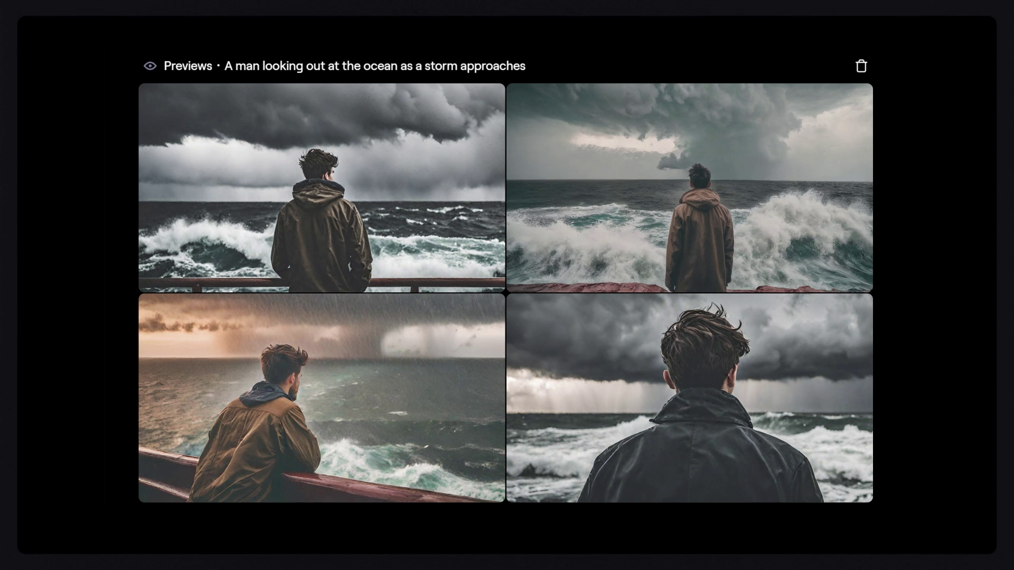
pyautogui.moveTo(833, 154)
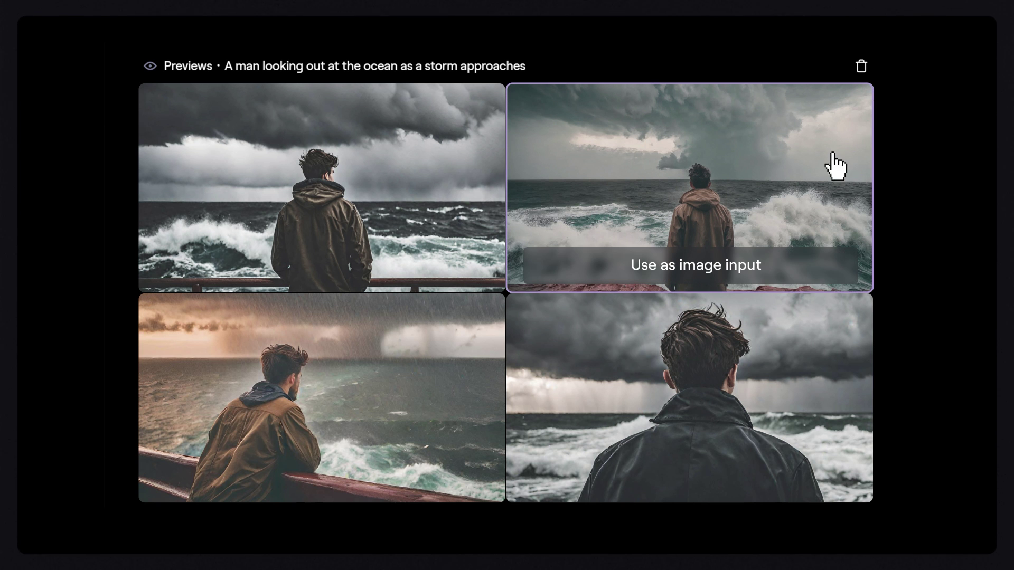
pyautogui.click(775, 276)
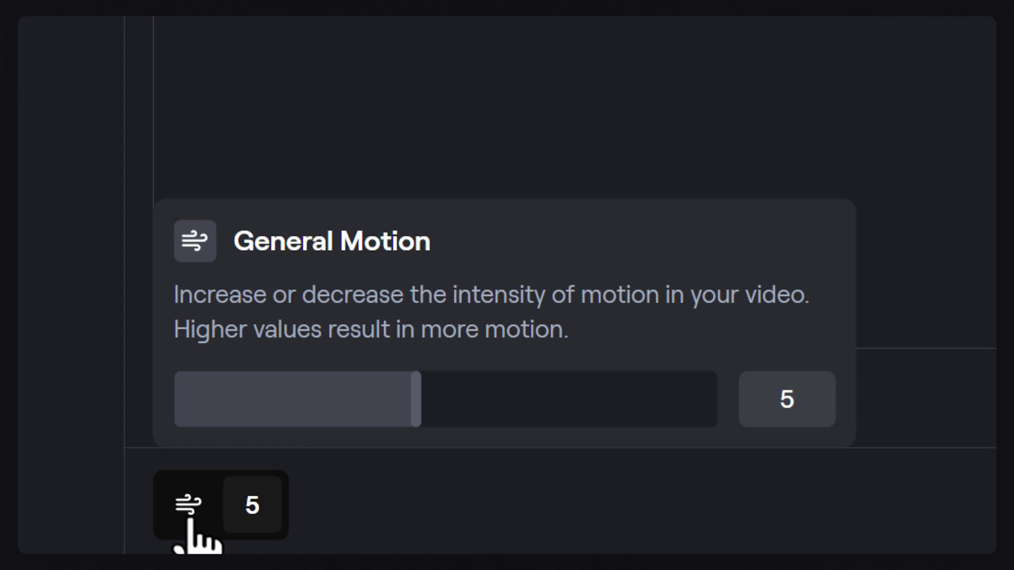
# Lower General Motion from 5 to 1 and generate a 4-second video from the image.
pyautogui.moveTo(412, 414); pyautogui.dragTo(405, 437)
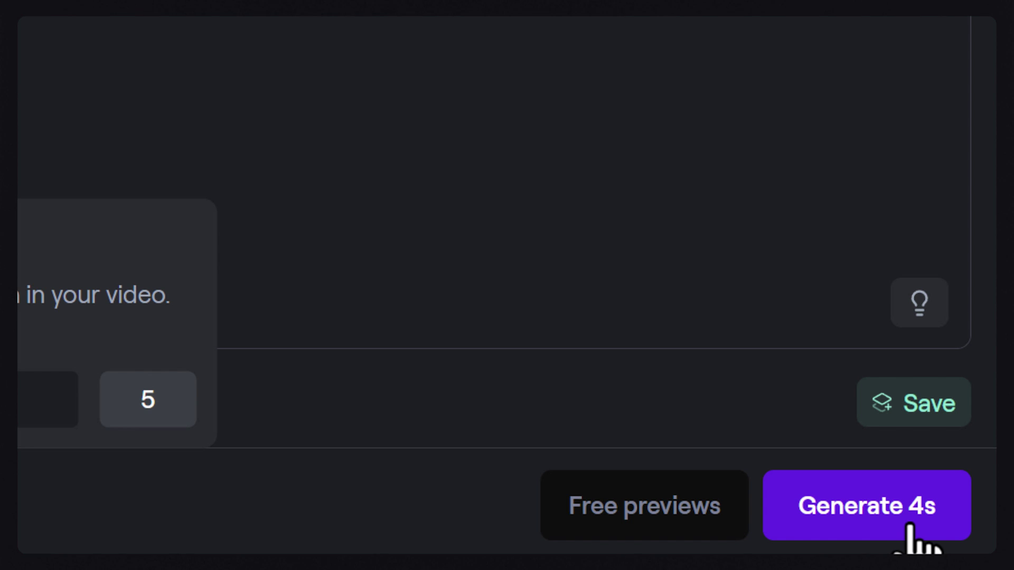
pyautogui.click(908, 527)
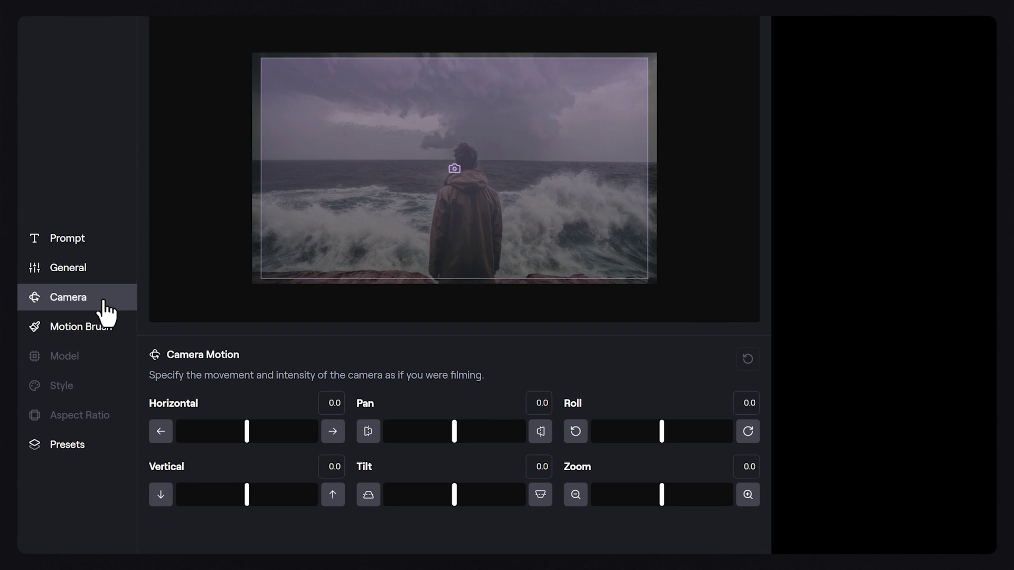
# Set the camera zoom to 2.0 and generate the 4-second Gen-2 clip.
pyautogui.moveTo(666, 496)
pyautogui.mouseDown()
pyautogui.moveTo(702, 493)
pyautogui.moveTo(609, 498)
pyautogui.moveTo(661, 496)
pyautogui.mouseUp()
pyautogui.write('2')
pyautogui.press('Return')
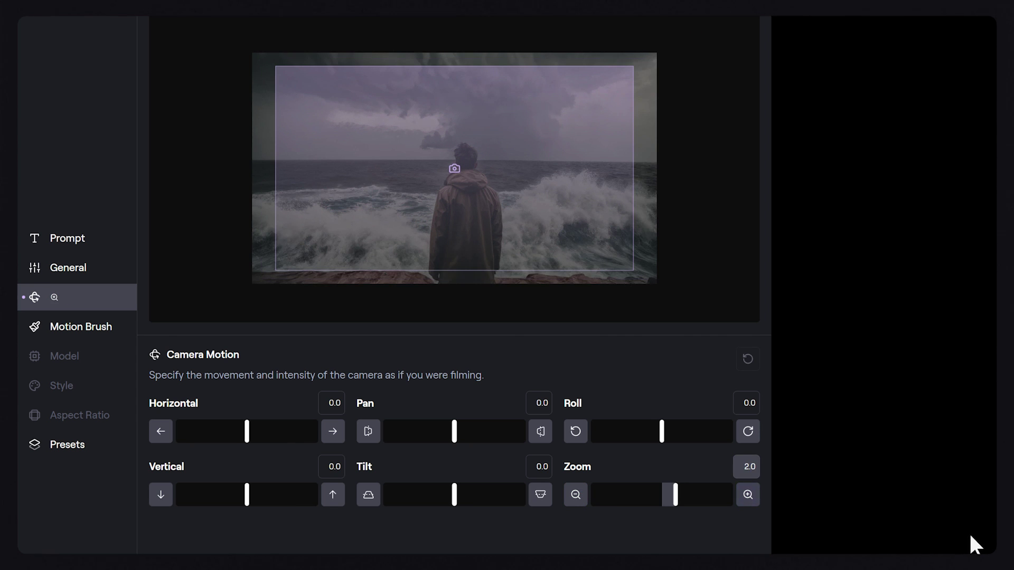
pyautogui.click(580, 500)
pyautogui.click(579, 500)
pyautogui.click(579, 500)
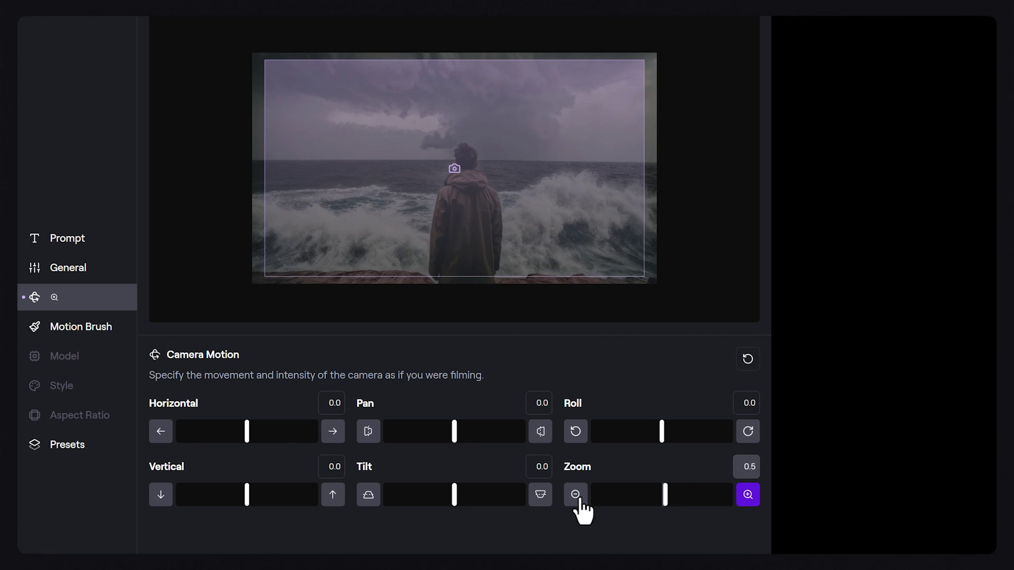
pyautogui.click(758, 506)
pyautogui.click(758, 506)
pyautogui.click(758, 506)
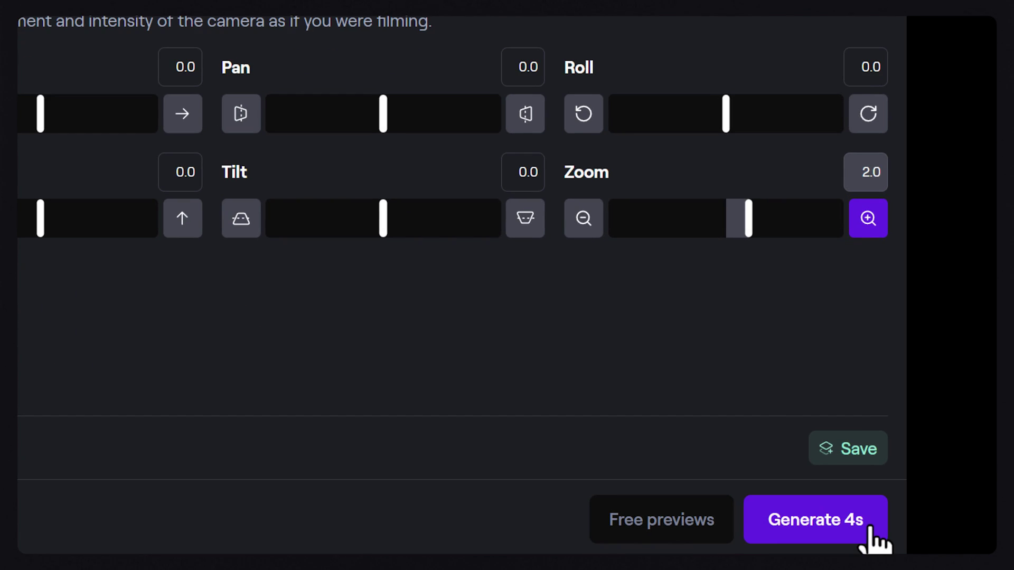
pyautogui.click(870, 528)
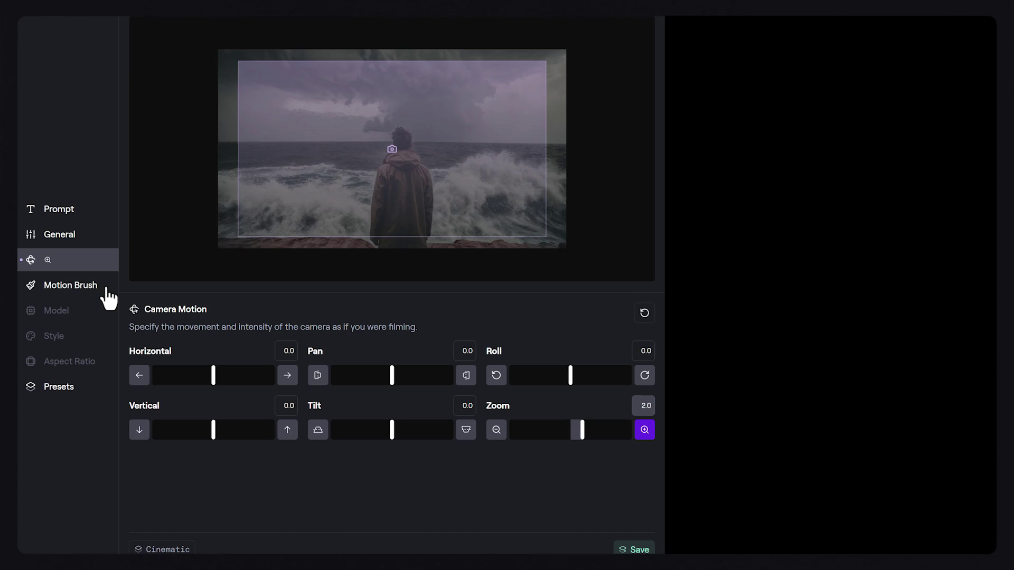
# Open Motion Brush settings, cycle through brushes 2-5, and return to Brush 1.
pyautogui.click(105, 293)
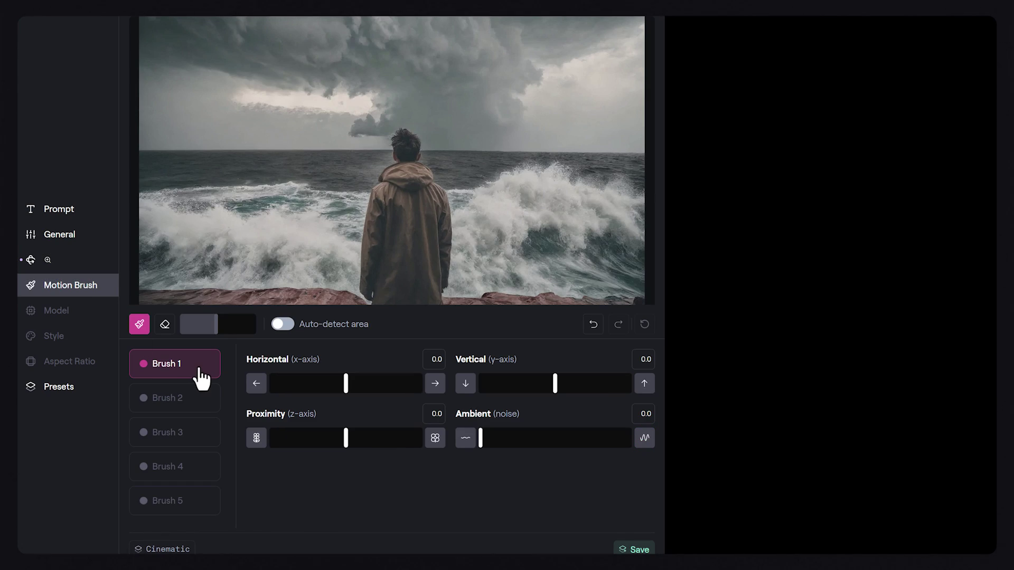
pyautogui.click(208, 408)
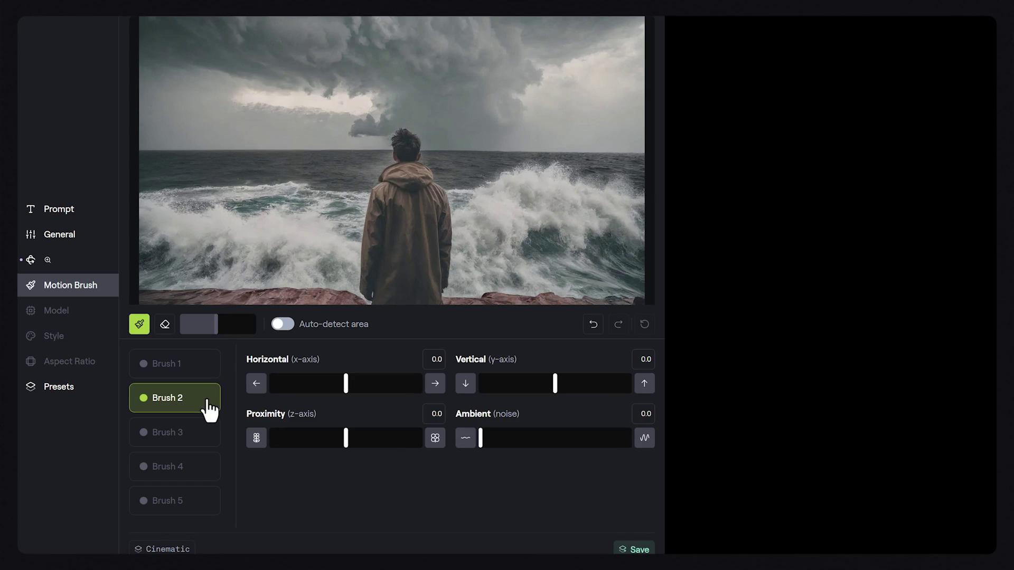
pyautogui.click(211, 438)
pyautogui.click(208, 470)
pyautogui.click(207, 508)
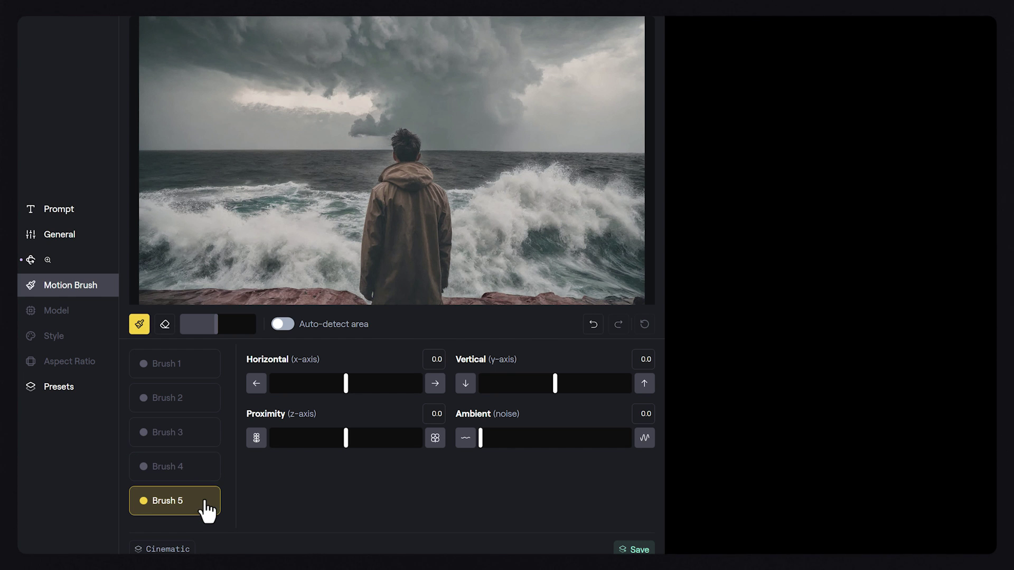
pyautogui.click(203, 372)
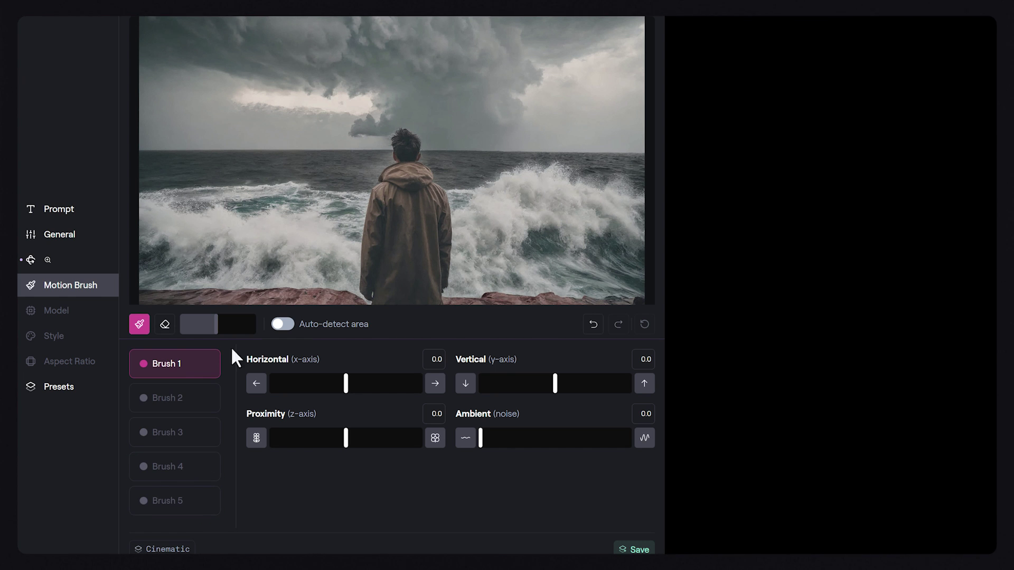
# Auto-detect and paint the storm clouds into Brush 1's mask, with Proximity 3.0.
pyautogui.click(284, 325)
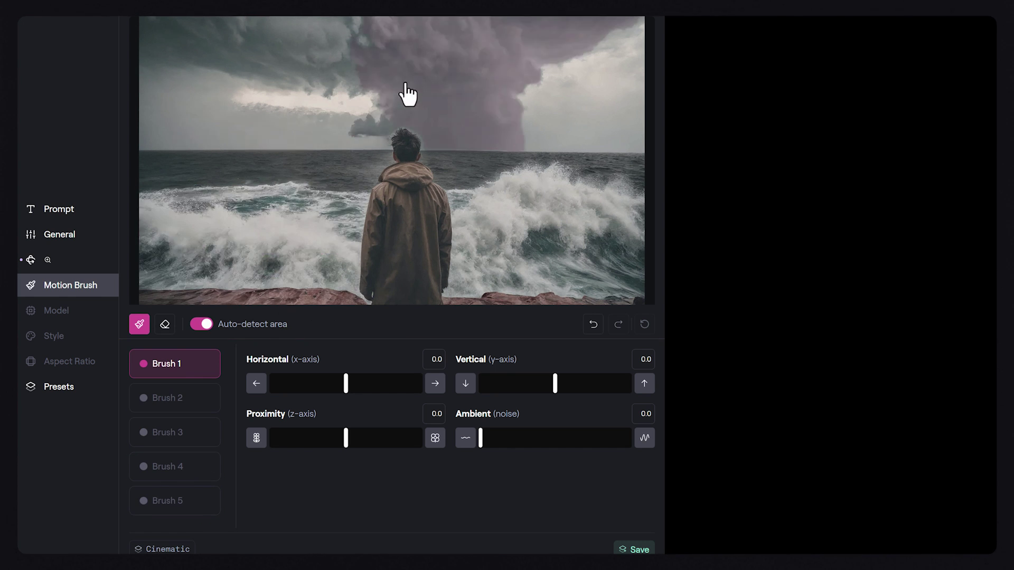
pyautogui.click(421, 75)
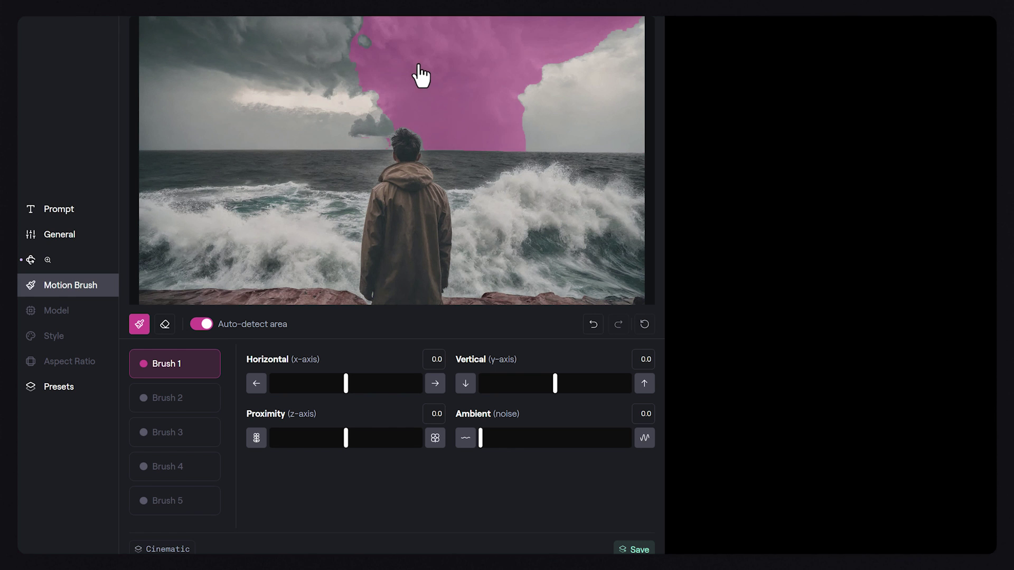
pyautogui.click(318, 72)
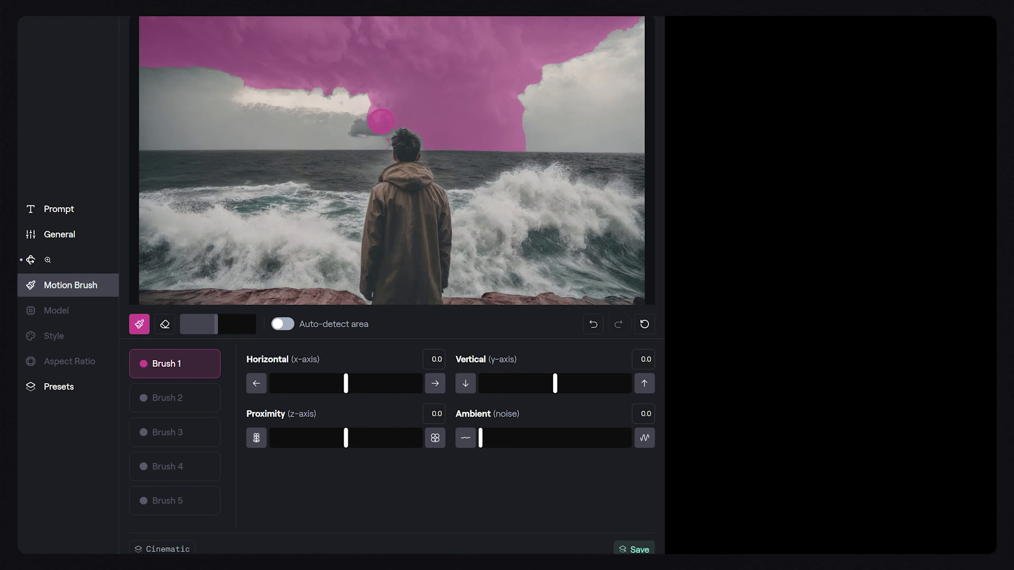
pyautogui.moveTo(380, 121)
pyautogui.mouseDown()
pyautogui.moveTo(242, 96)
pyautogui.moveTo(406, 93)
pyautogui.mouseUp()
pyautogui.press('e')
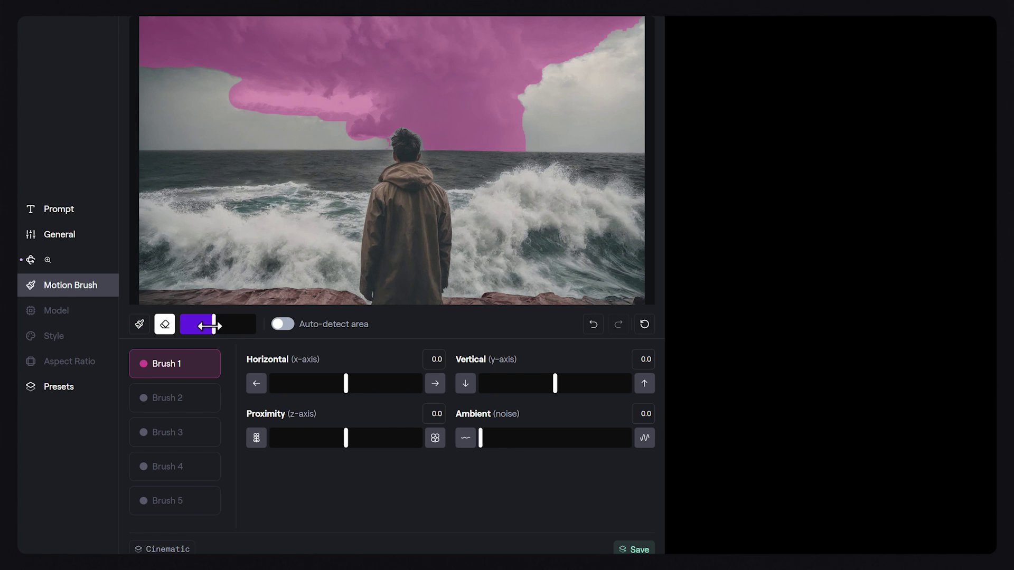
pyautogui.press('b')
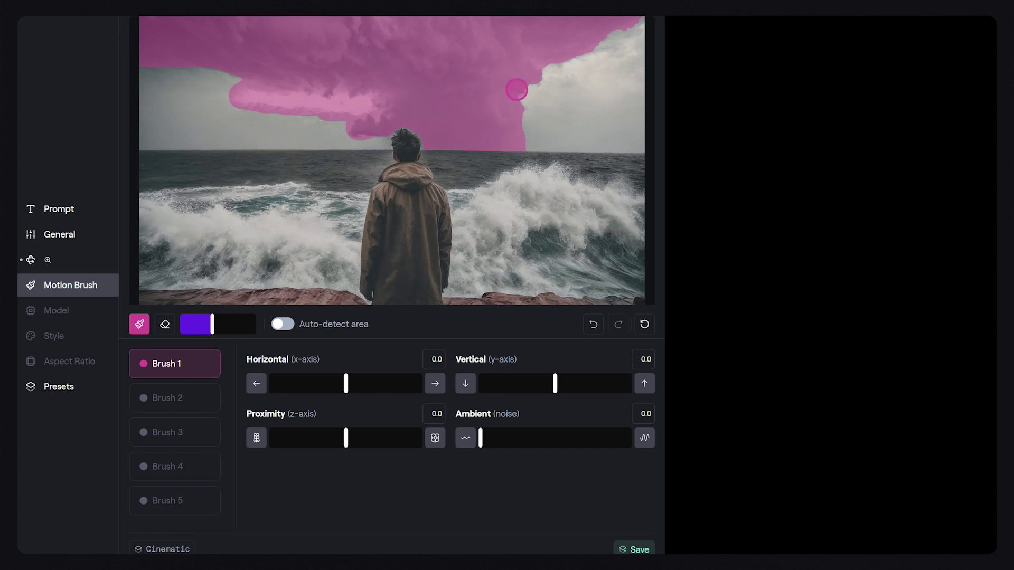
pyautogui.click(435, 438)
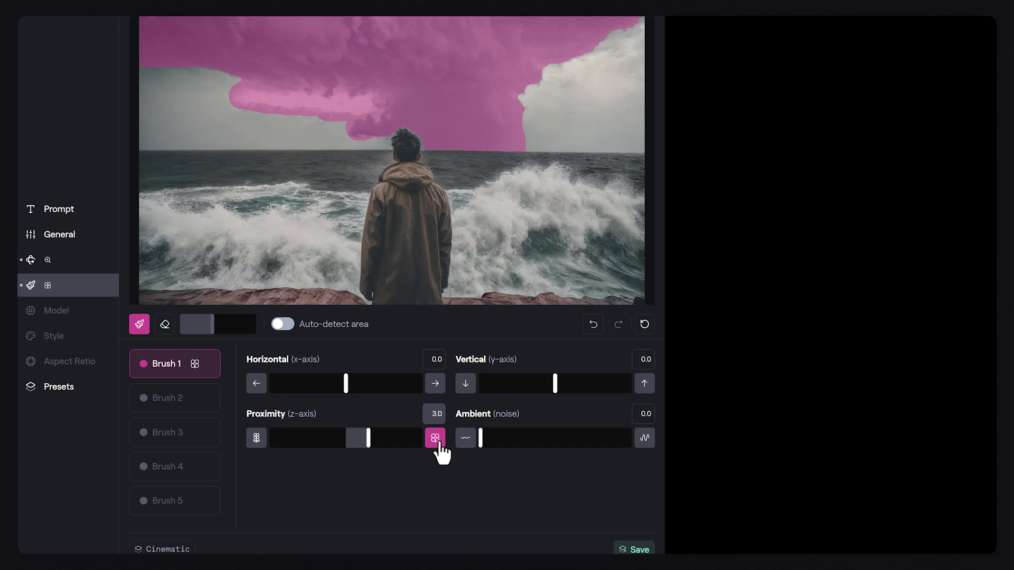
# Paint both waves with Brush 2, setting Proximity 2.0, Vertical 1.0 and ambient motion.
pyautogui.click(188, 402)
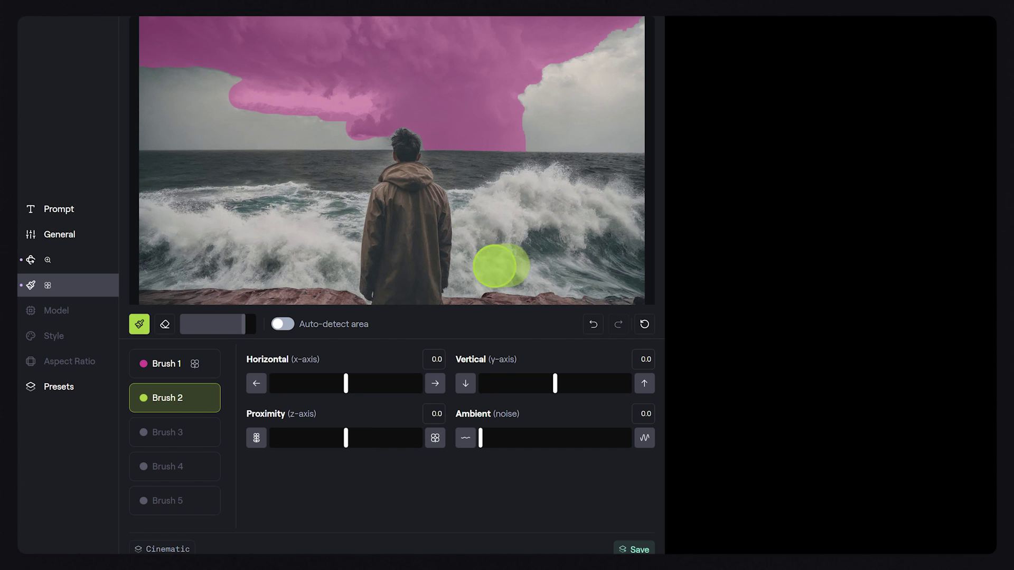
pyautogui.moveTo(498, 268)
pyautogui.mouseDown()
pyautogui.moveTo(237, 267)
pyautogui.moveTo(351, 282)
pyautogui.mouseUp()
pyautogui.click(435, 439)
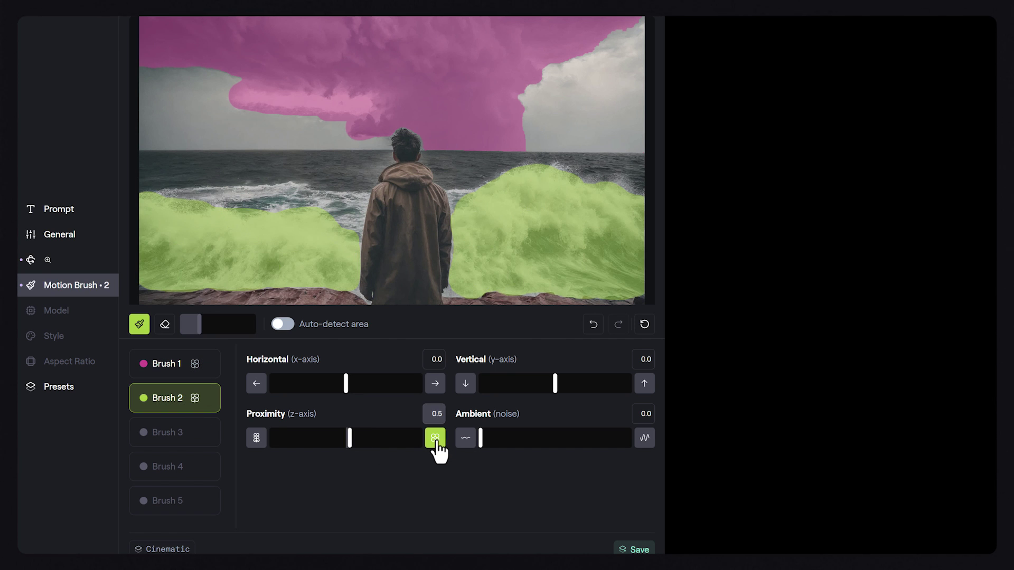
pyautogui.click(645, 384)
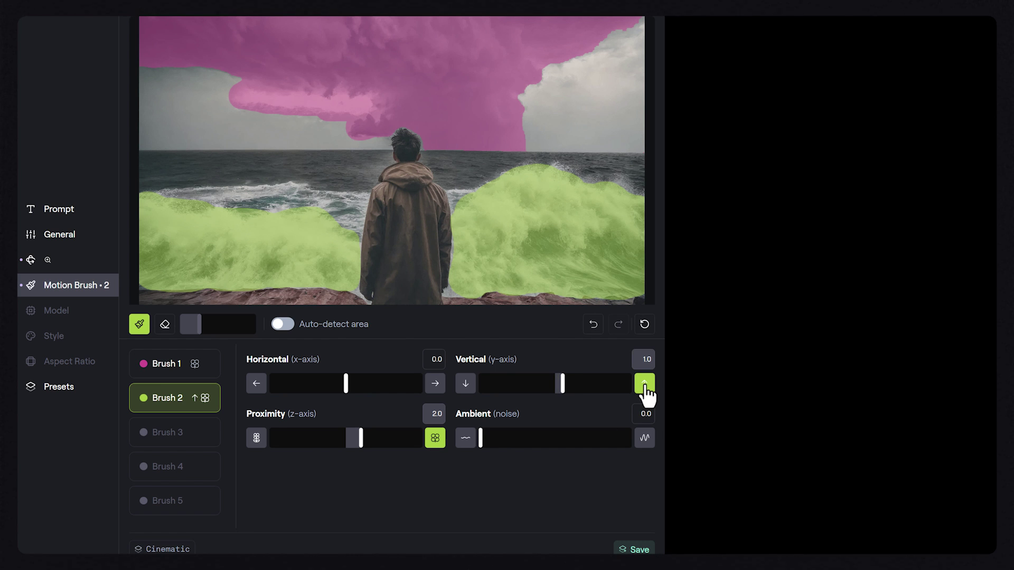
pyautogui.click(645, 439)
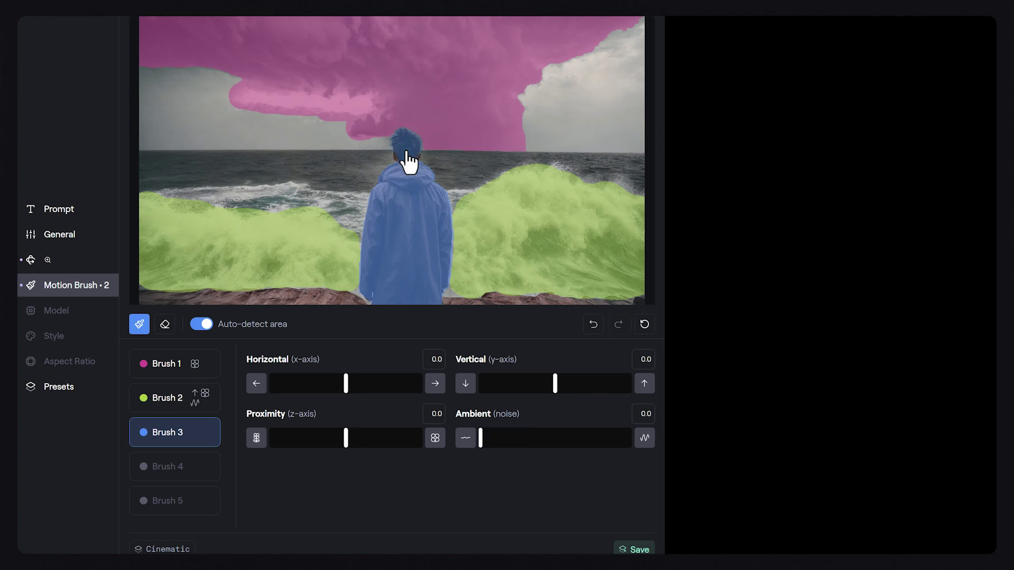
# Auto-mask the man with Brush 3 at Ambient 0.5 and generate the video.
pyautogui.click(199, 323)
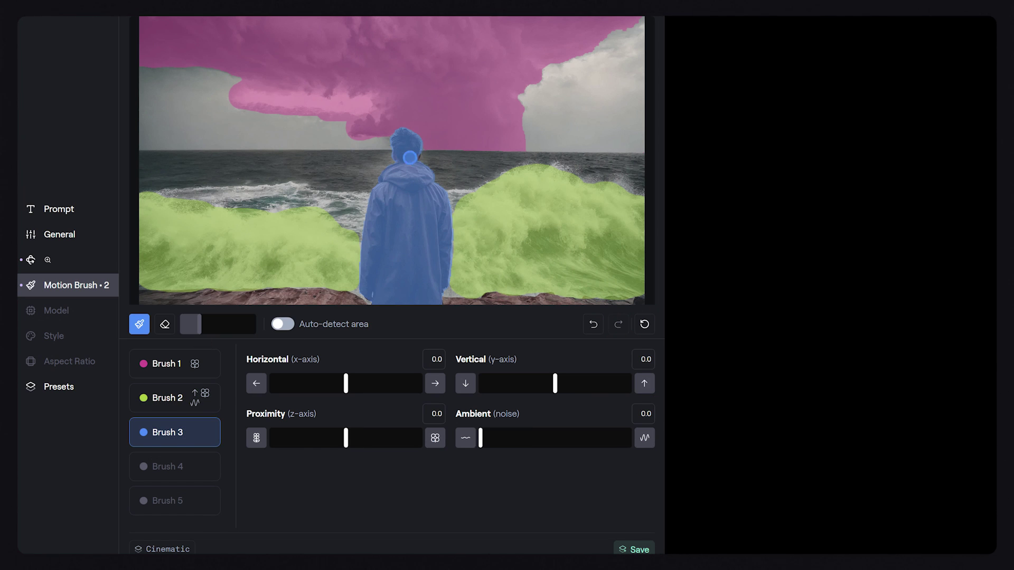
pyautogui.click(644, 438)
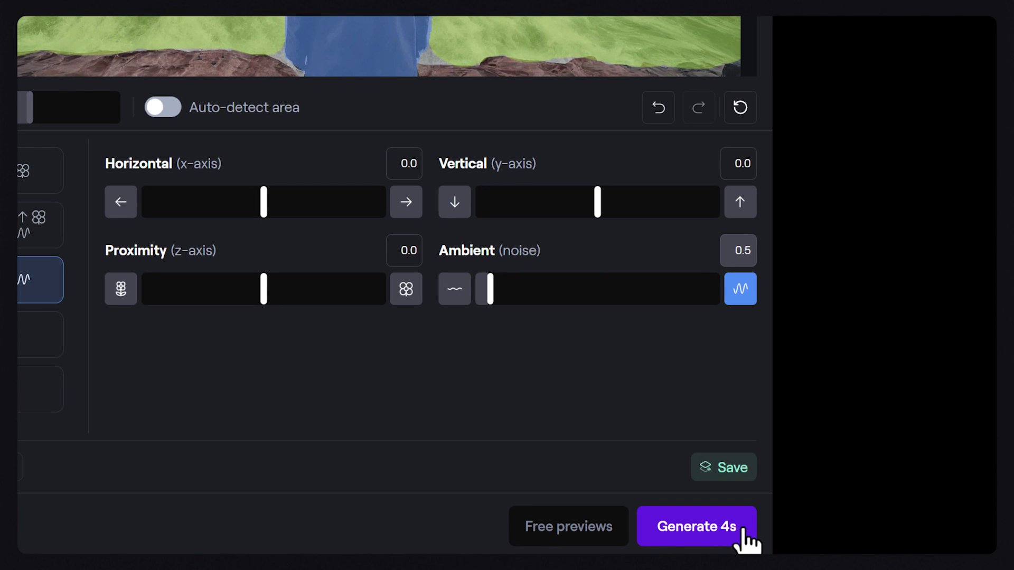
pyautogui.click(744, 539)
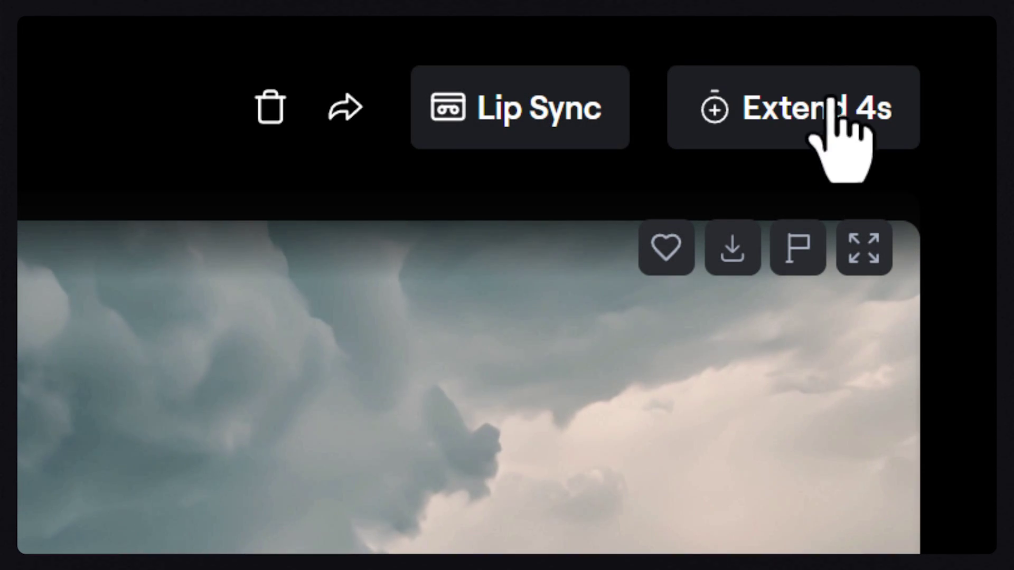
# Extend the finished motion-brush storm video by 4 seconds.
pyautogui.click(826, 117)
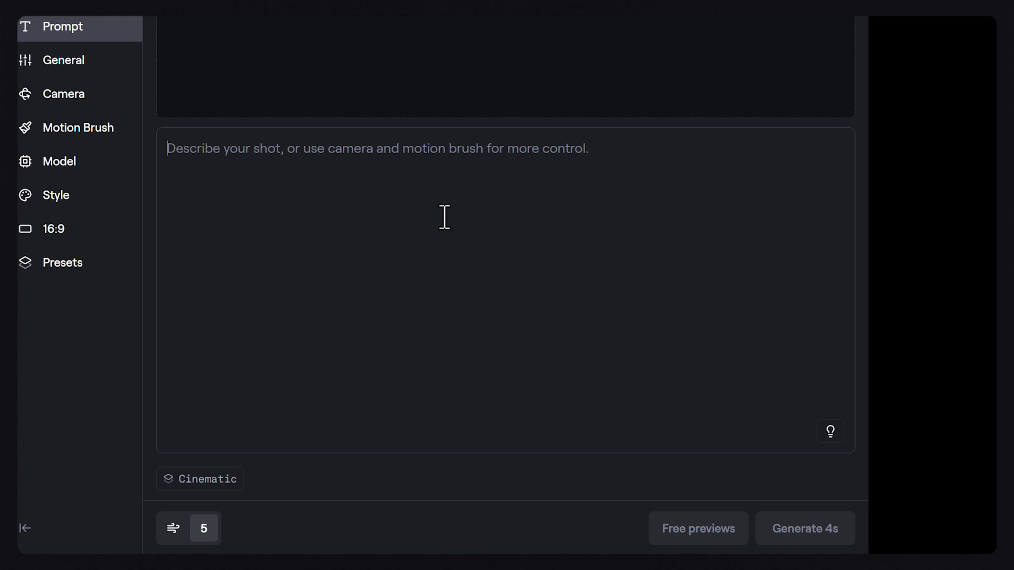
# Apply the Cinematic preset, then start Lip Sync on the bearded beanie-man video.
pyautogui.click(231, 489)
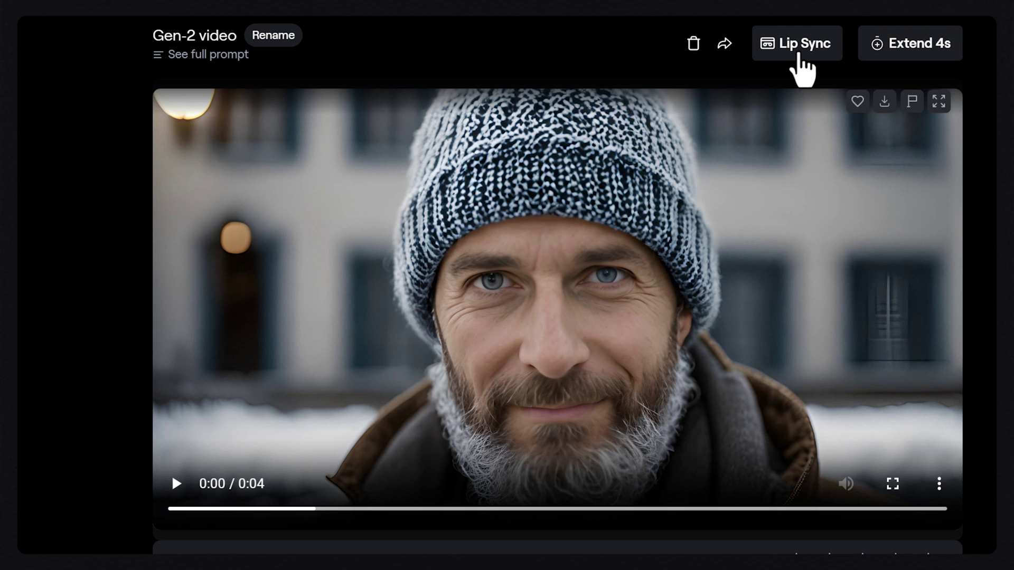
pyautogui.click(800, 54)
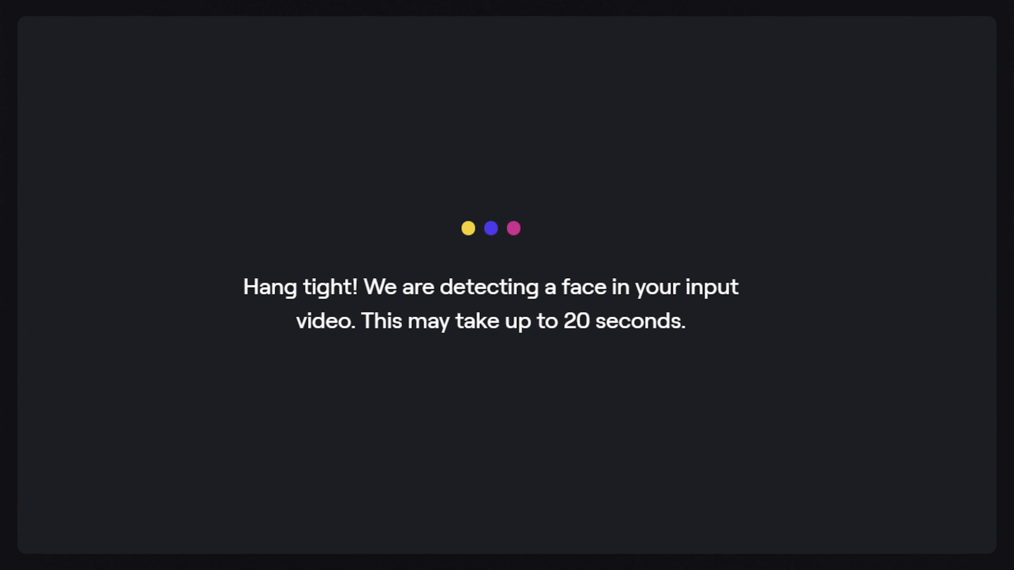